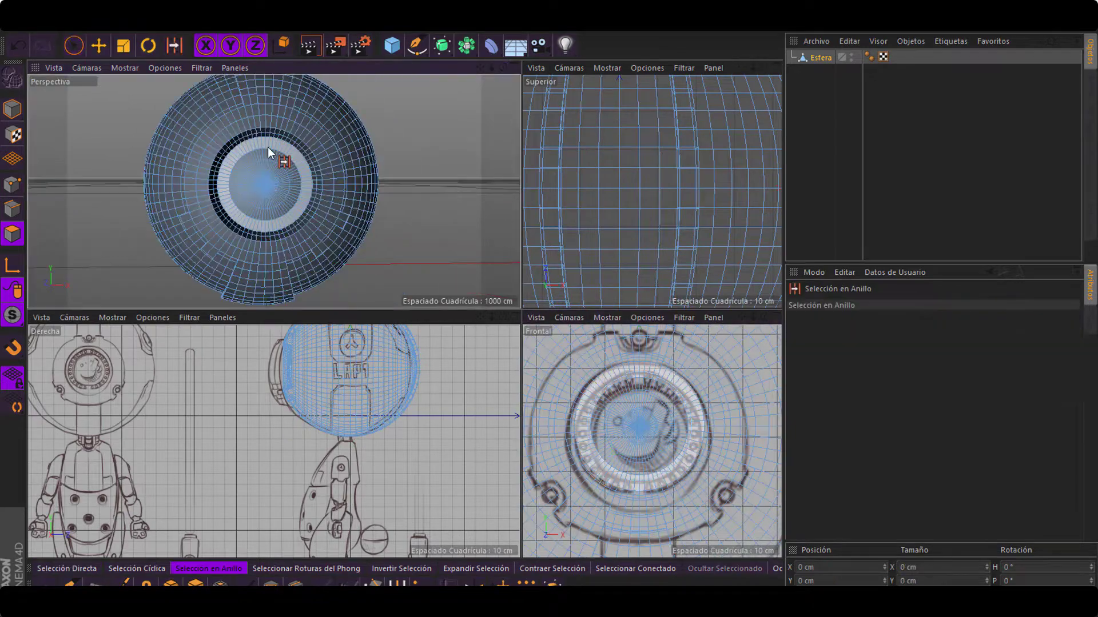
Extrude the eye ring and select the polygon strips running over the head.
right_click(489, 211)
left_click(490, 211)
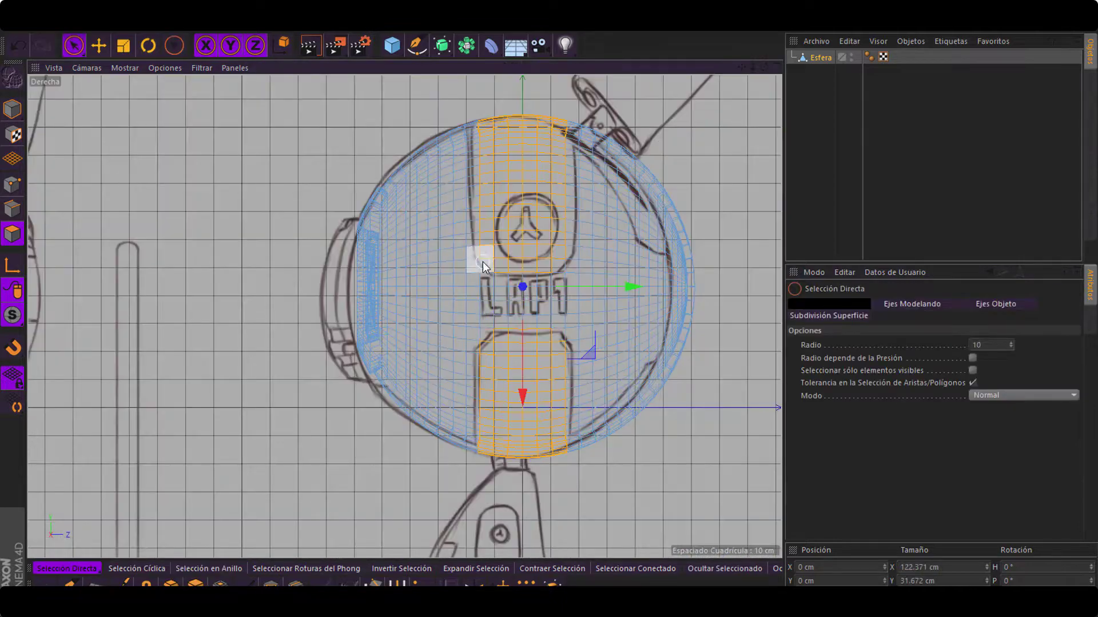
middle_click(483, 262)
left_click_drag(362, 216, 303, 231, "alt")
left_click_drag(358, 157, 391, 98)
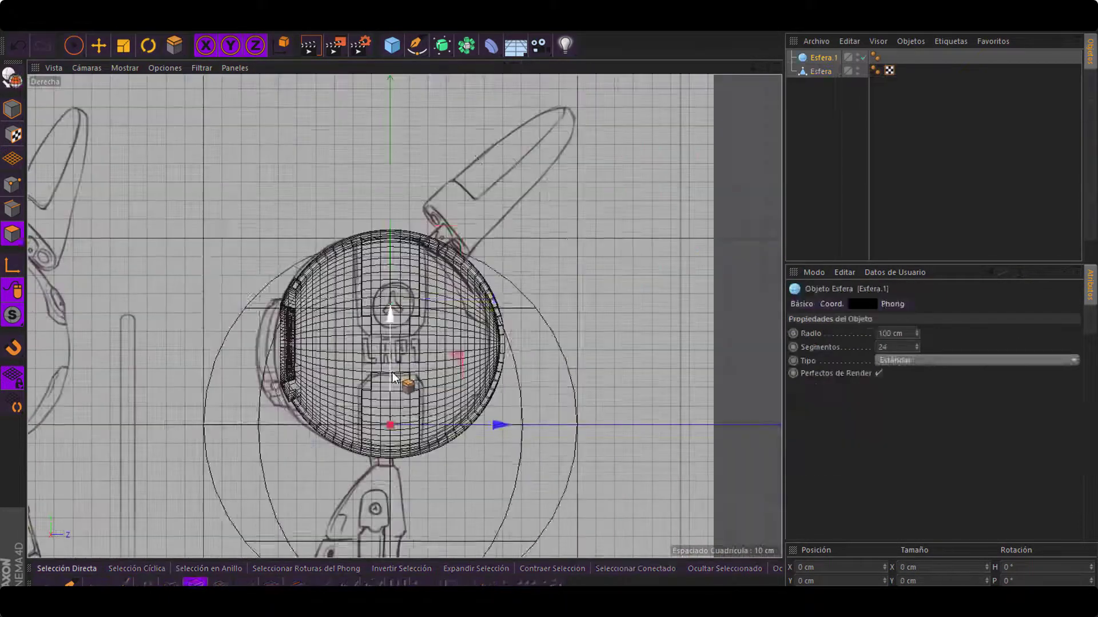
Move the small sphere out to the head's side and make it an editable mesh.
key("e")
middle_click(349, 197)
mouse_move(349, 198)
left_mouse_down()
mouse_move(335, 198)
mouse_move(335, 209)
mouse_move(380, 242)
left_mouse_up()
key("c")
key("r")
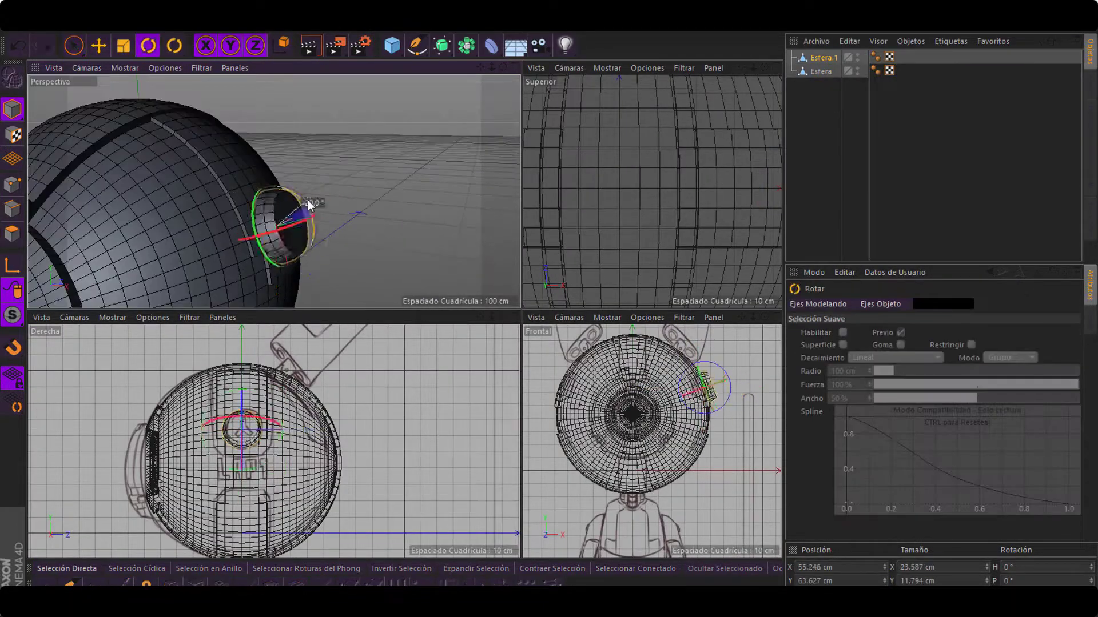
Duplicate the side cap onto the head's left side and fit it against the head.
mouse_move(308, 204)
left_mouse_down("alt")
mouse_move(109, 201)
mouse_move(335, 247)
left_mouse_up("alt")
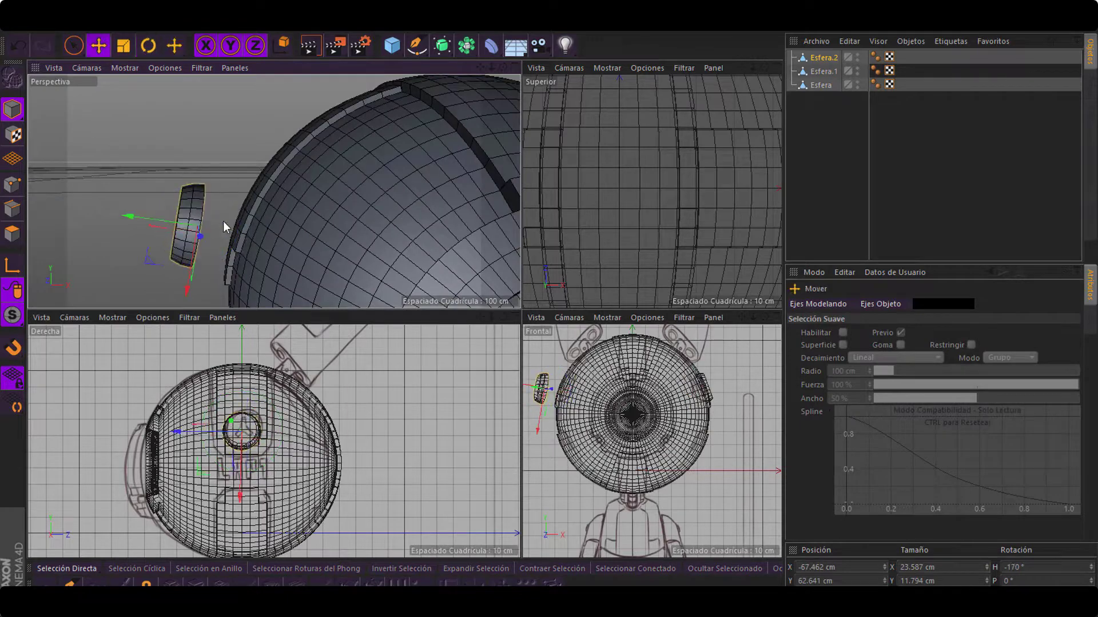
left_click_drag(223, 223, 242, 284, "alt")
mouse_move(221, 183)
left_mouse_down()
mouse_move(246, 184)
mouse_move(160, 127)
mouse_move(238, 281)
left_mouse_up()
left_click(160, 127)
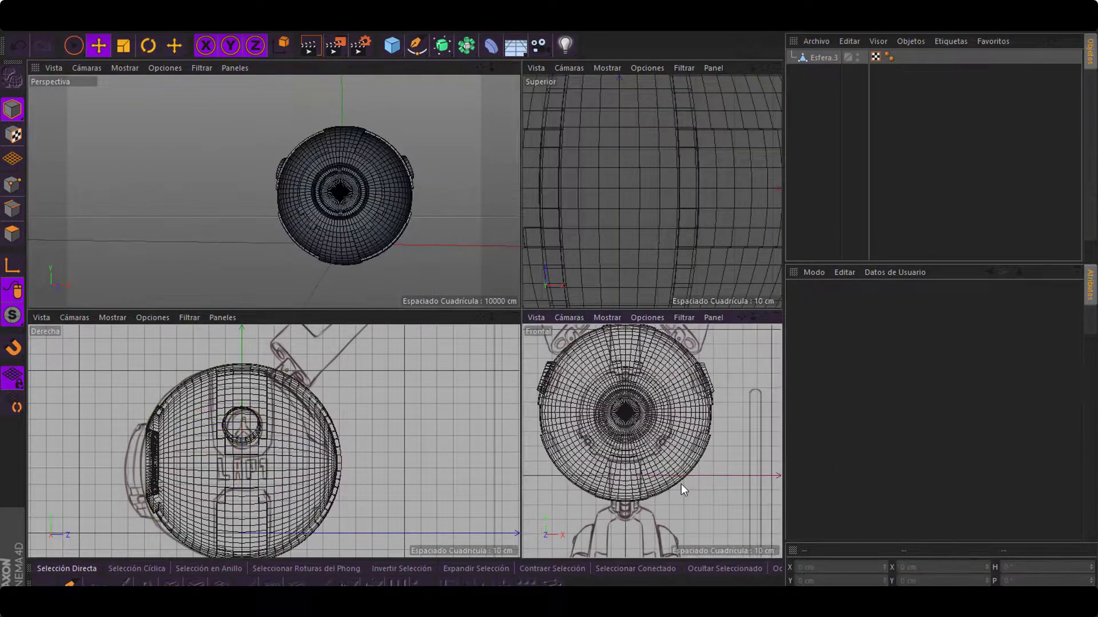
Add a rotated, editable cube for the antenna ear and taper its end face.
left_click(392, 45)
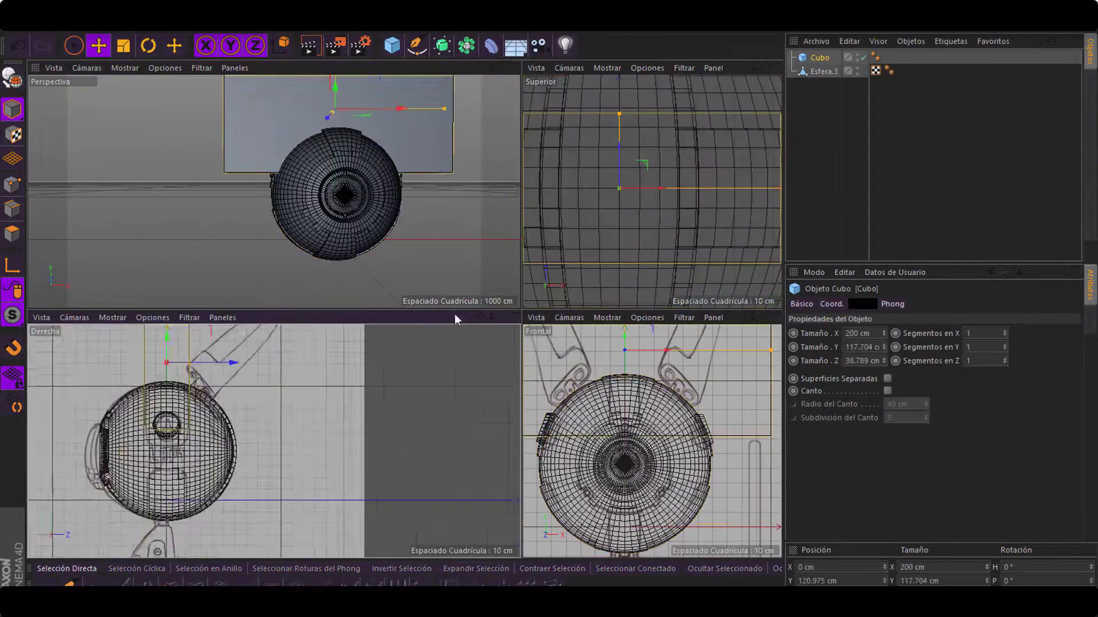
key("r")
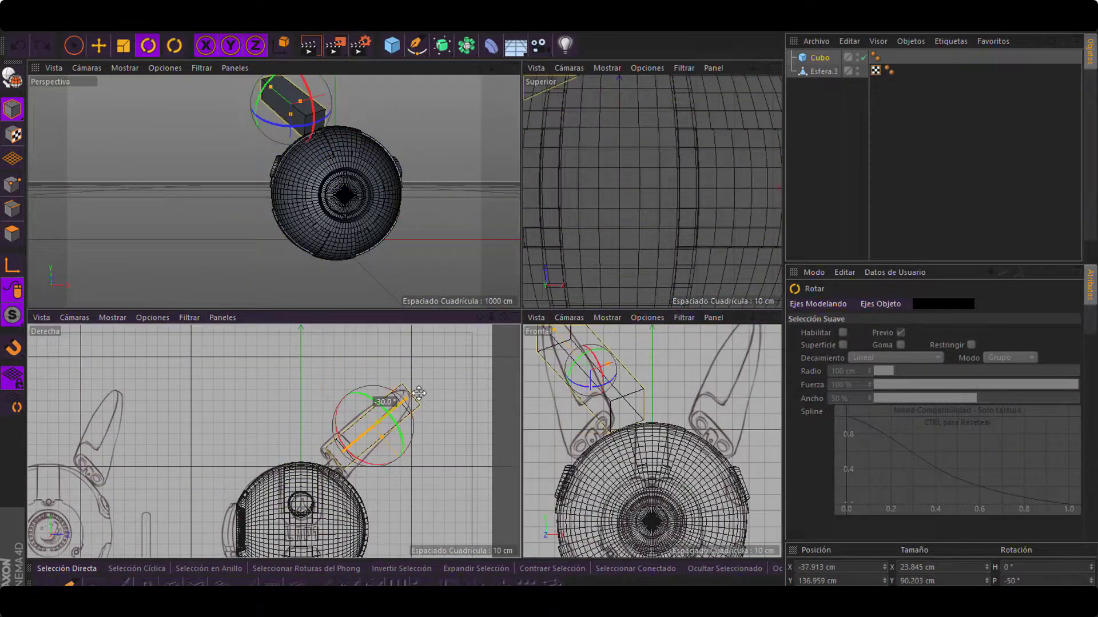
key("c")
scroll(438, 431, "up", 3)
key("t")
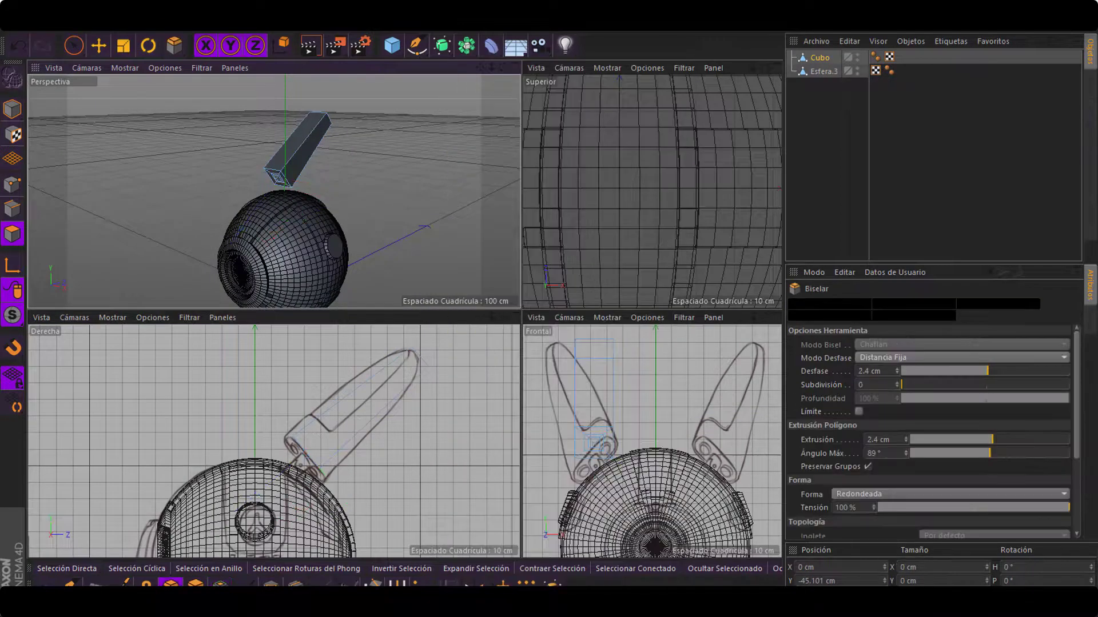
left_click_drag(446, 239, 265, 160, "alt")
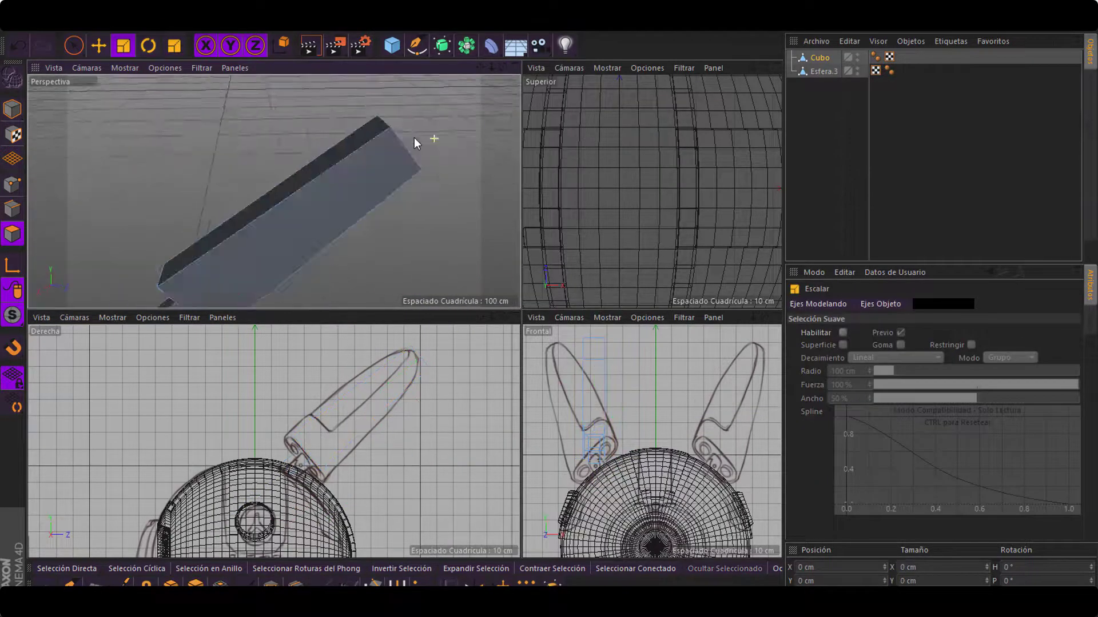
Bevel the antenna ear's edges with the Bevel tool.
scroll(395, 165, "down", 5)
key("m")
key("s")
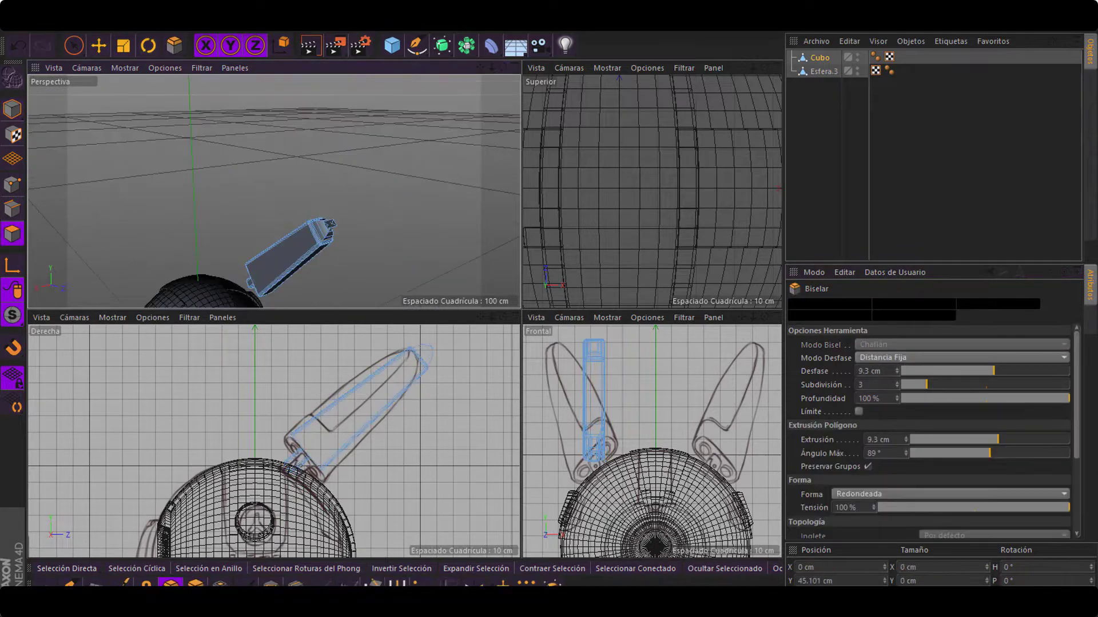
scroll(273, 191, "up", 5)
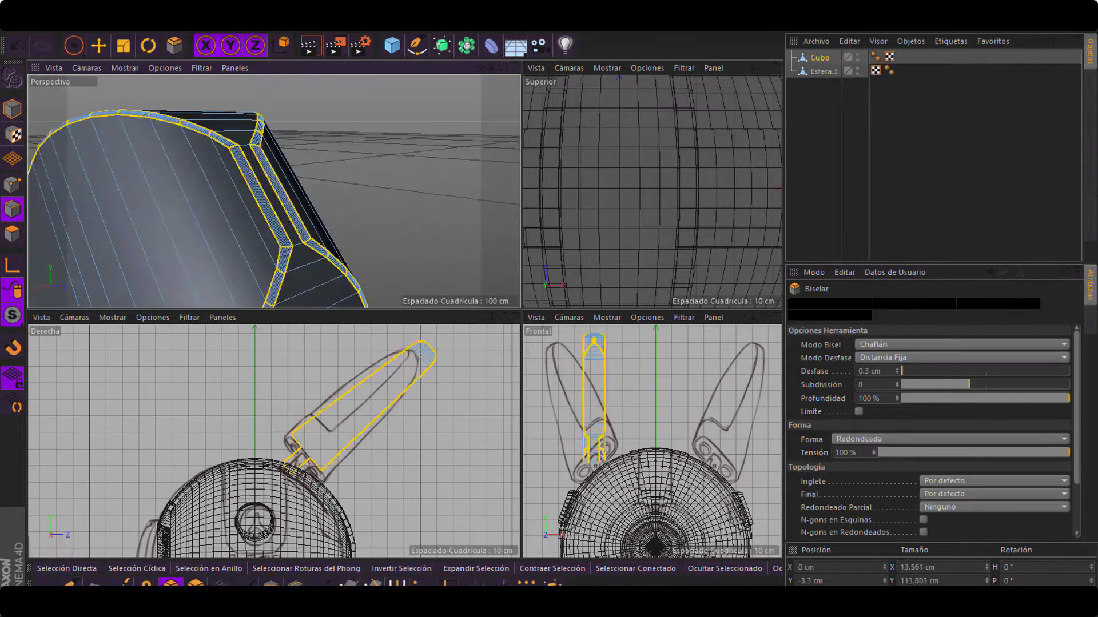
key("k")
key("k")
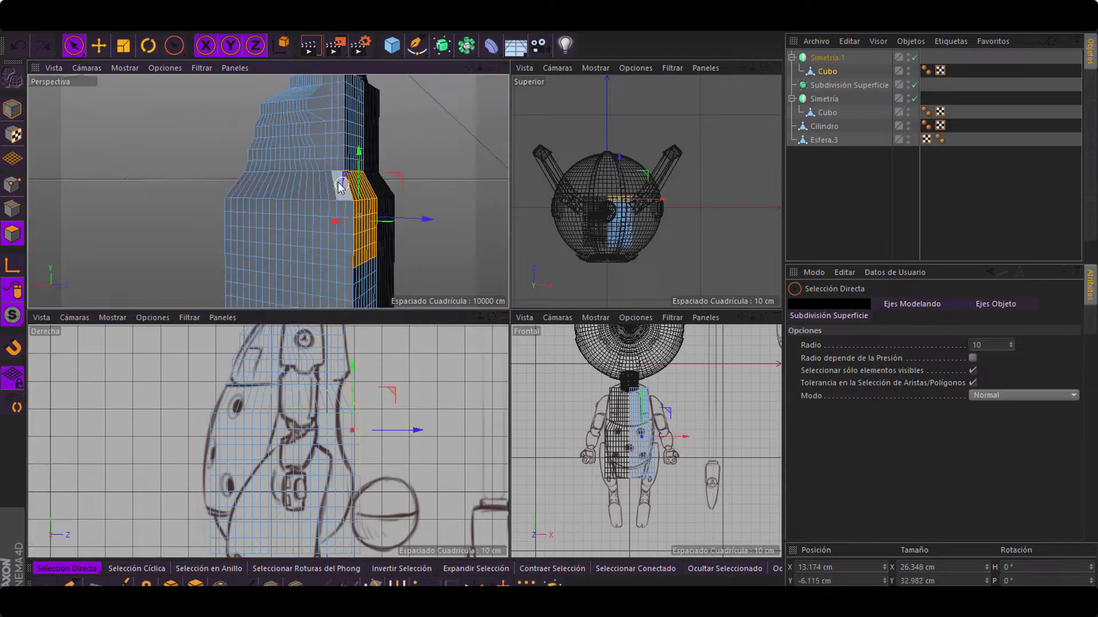
Pick the Scrape sculpt brush to start shaping the torso.
left_click(543, 245)
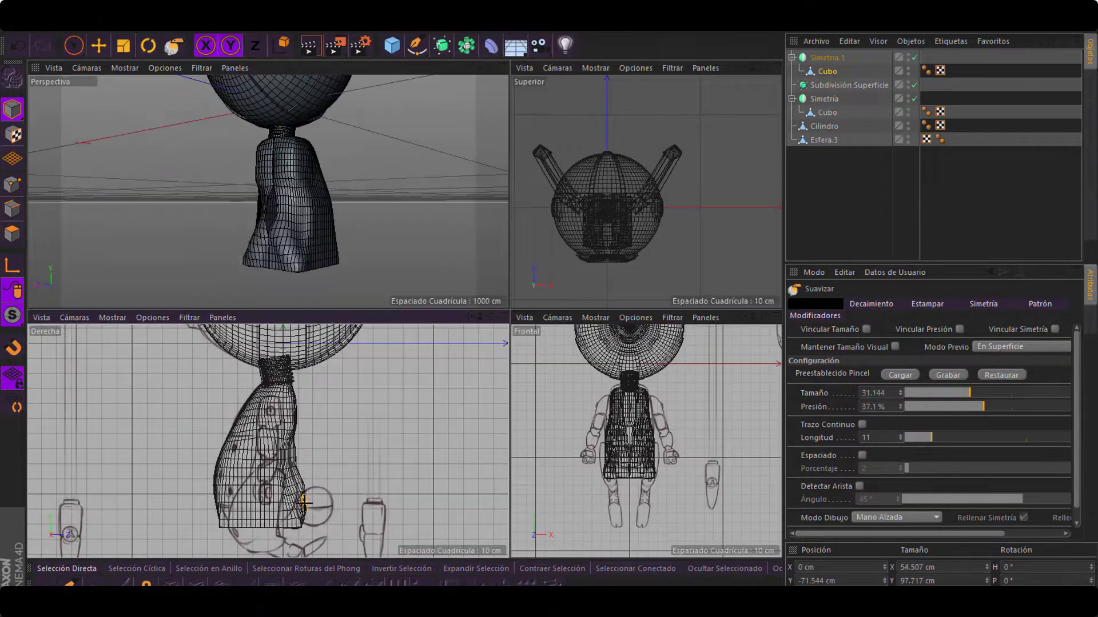
Zoom the view in and back out over the sculpted torso.
scroll(454, 438, "up", 5)
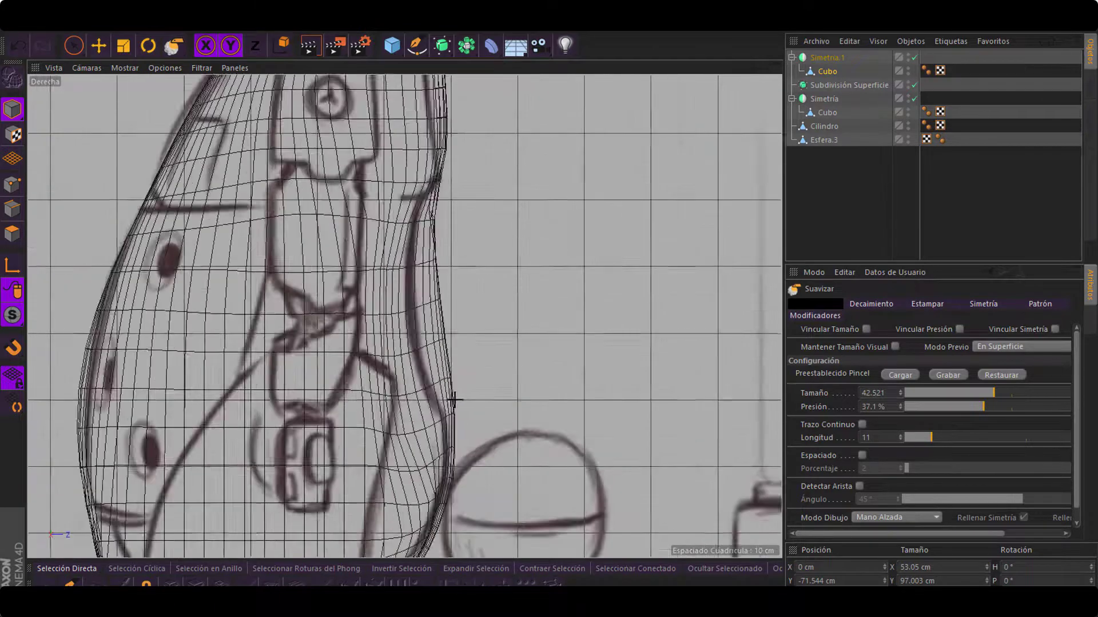
scroll(448, 392, "down", 2)
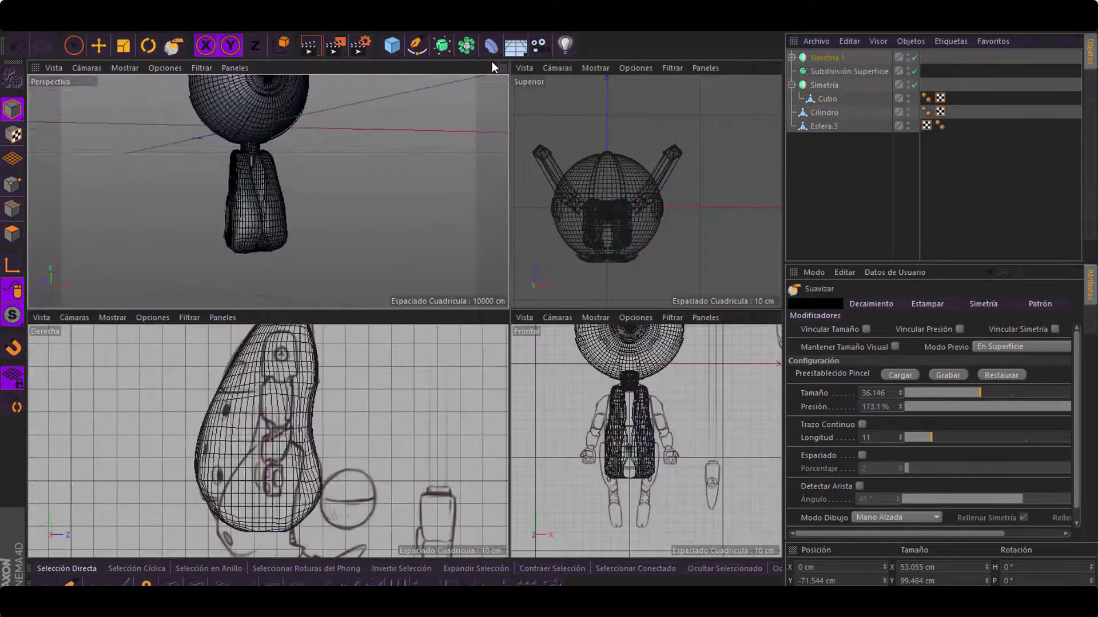
Weld the torso seam points and bridge the gap between the torso halves.
left_click(252, 132)
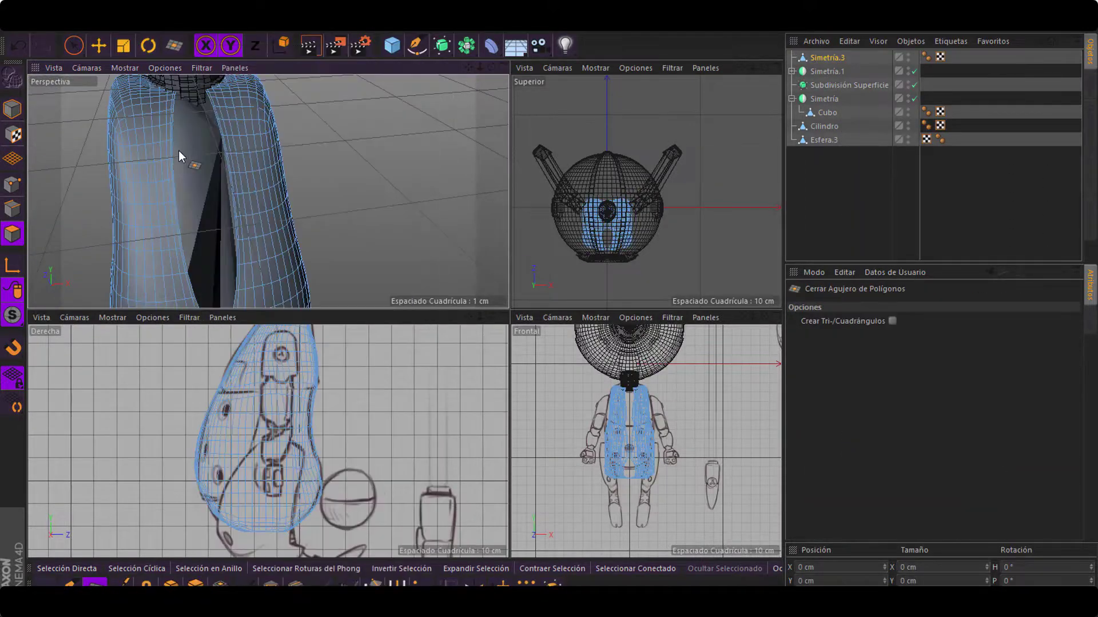
right_click(178, 150)
left_click(171, 282)
right_click(577, 241)
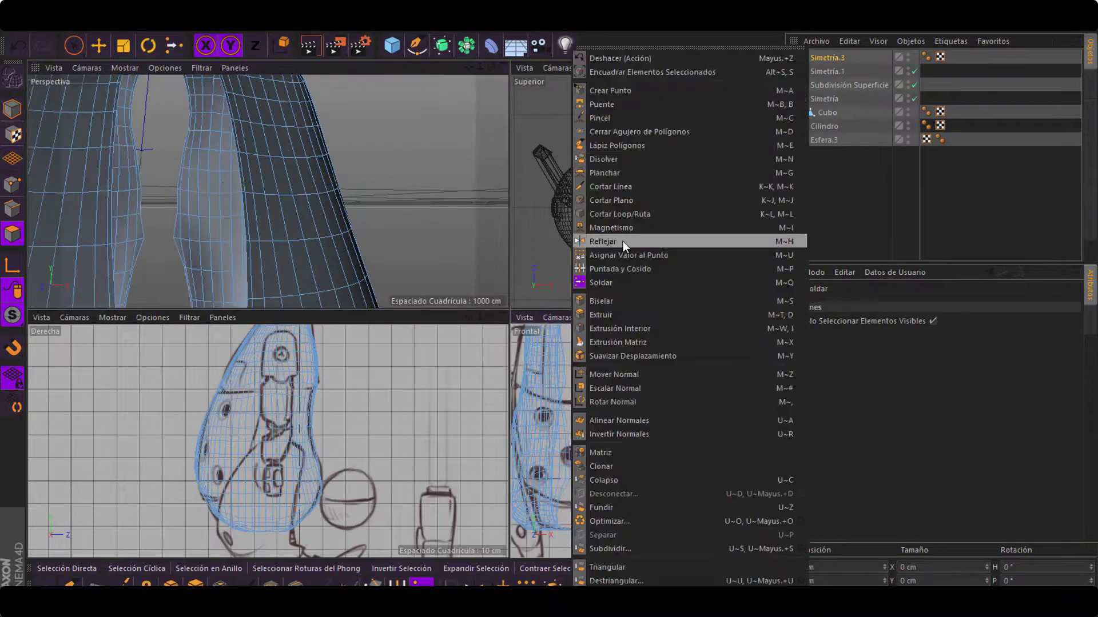
left_click(623, 241)
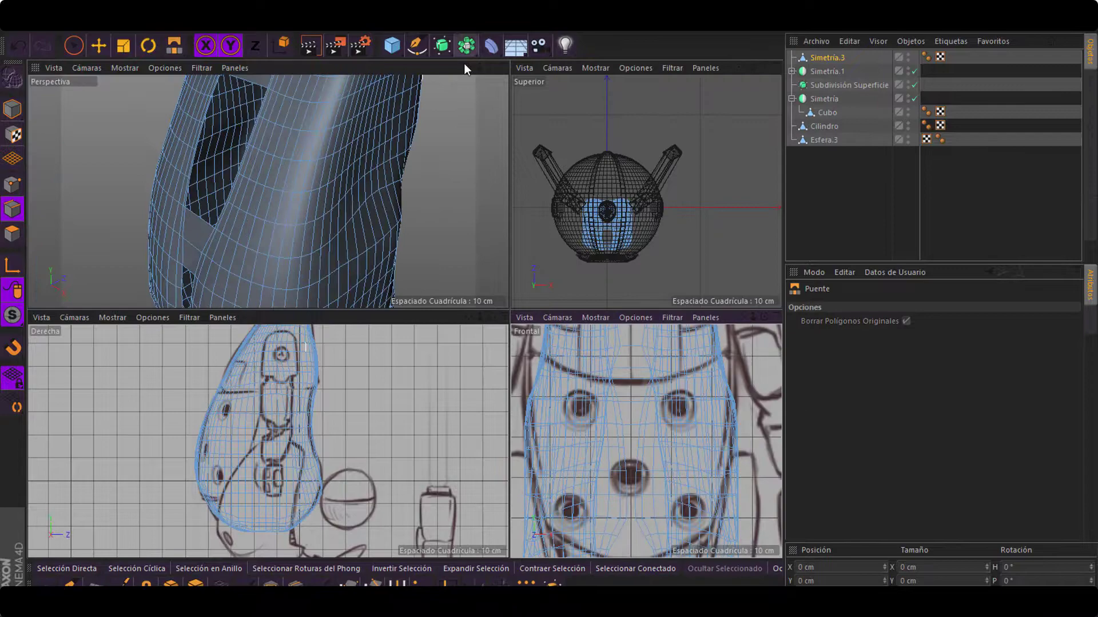
Get a close perspective view of the seam and pick the Smooth sculpt brush.
middle_click(465, 69)
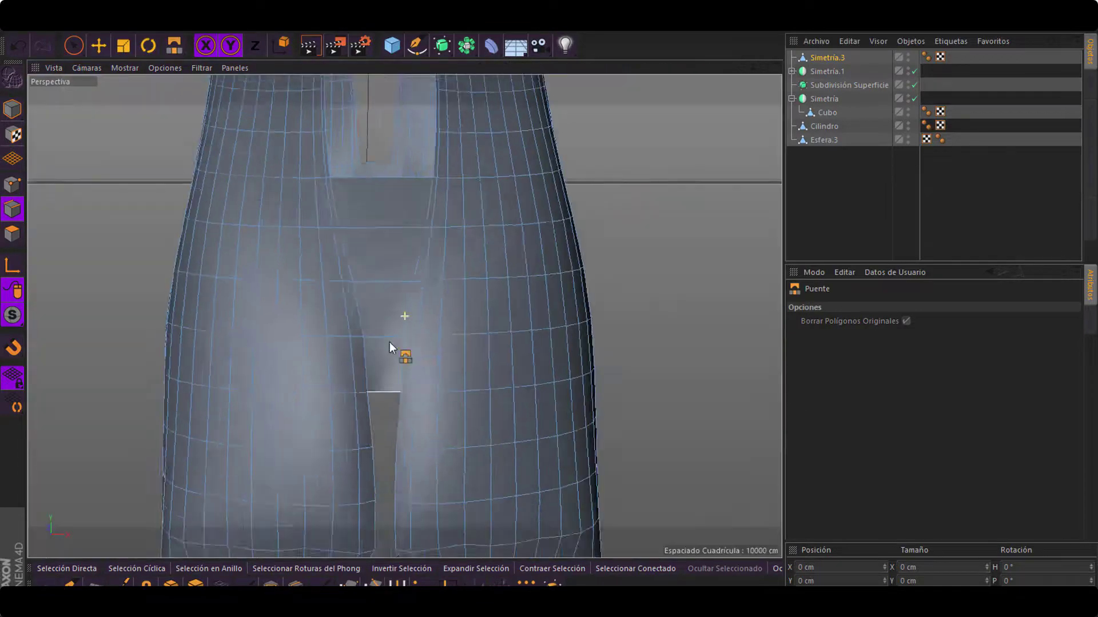
mouse_move(389, 342)
left_mouse_down("alt")
mouse_move(466, 277)
mouse_move(423, 241)
mouse_move(438, 431)
mouse_move(362, 325)
mouse_move(436, 416)
mouse_move(343, 380)
mouse_move(461, 434)
mouse_move(417, 216)
mouse_move(534, 473)
mouse_move(591, 239)
left_mouse_up("alt")
right_click(432, 78)
left_click(434, 282)
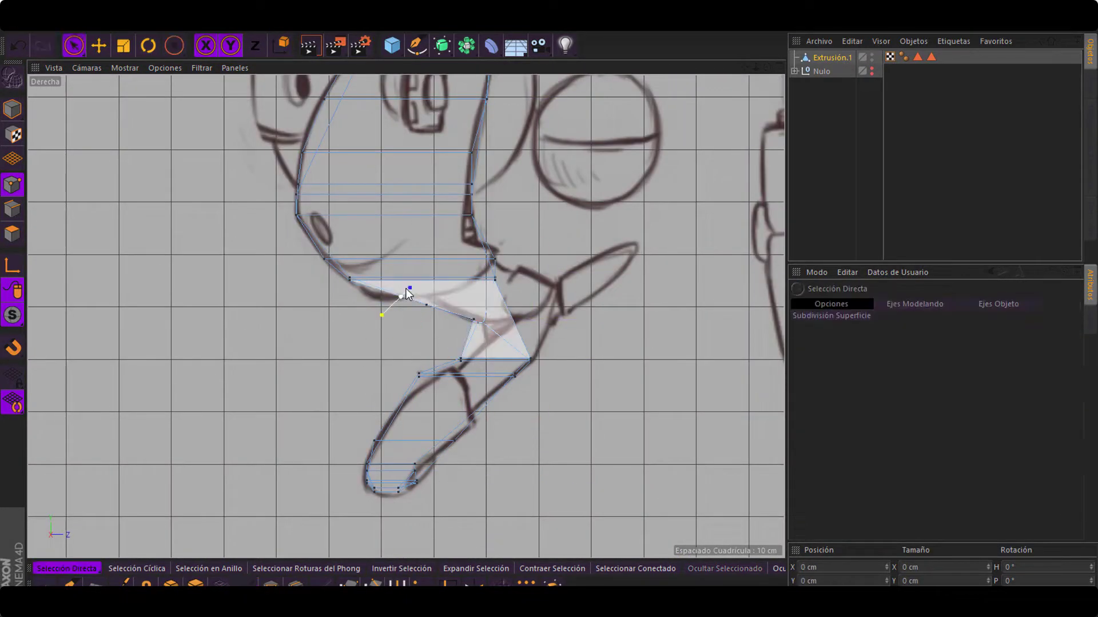
Return the viewport to the four-view layout.
middle_click(593, 252)
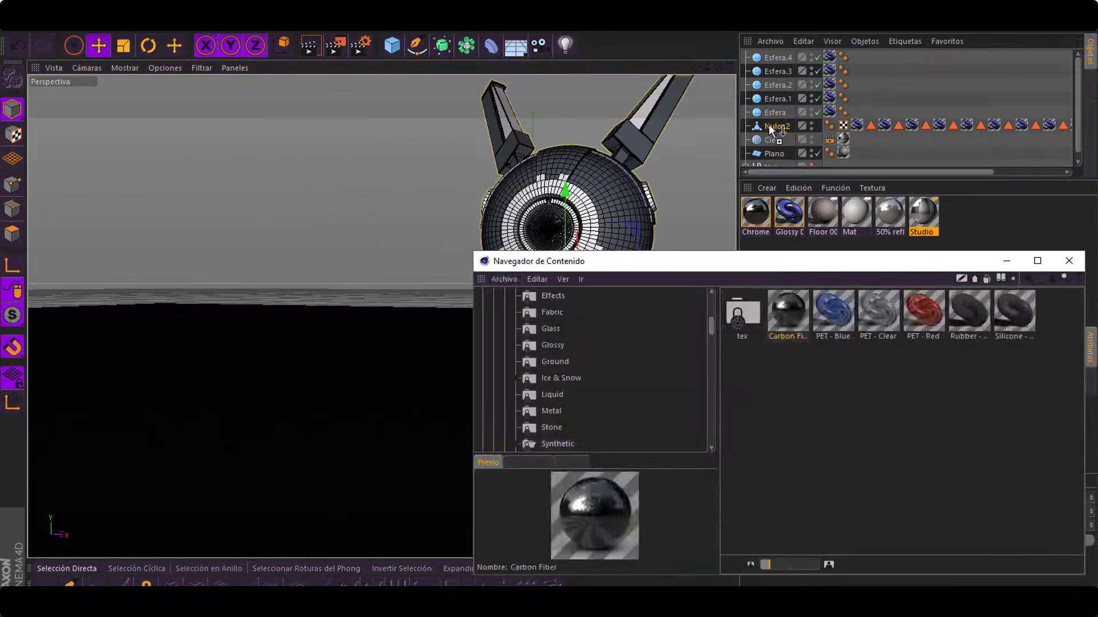
Apply the Carbon Fiber material to the robot body and close the Content Browser.
left_click_drag(770, 127, 770, 127)
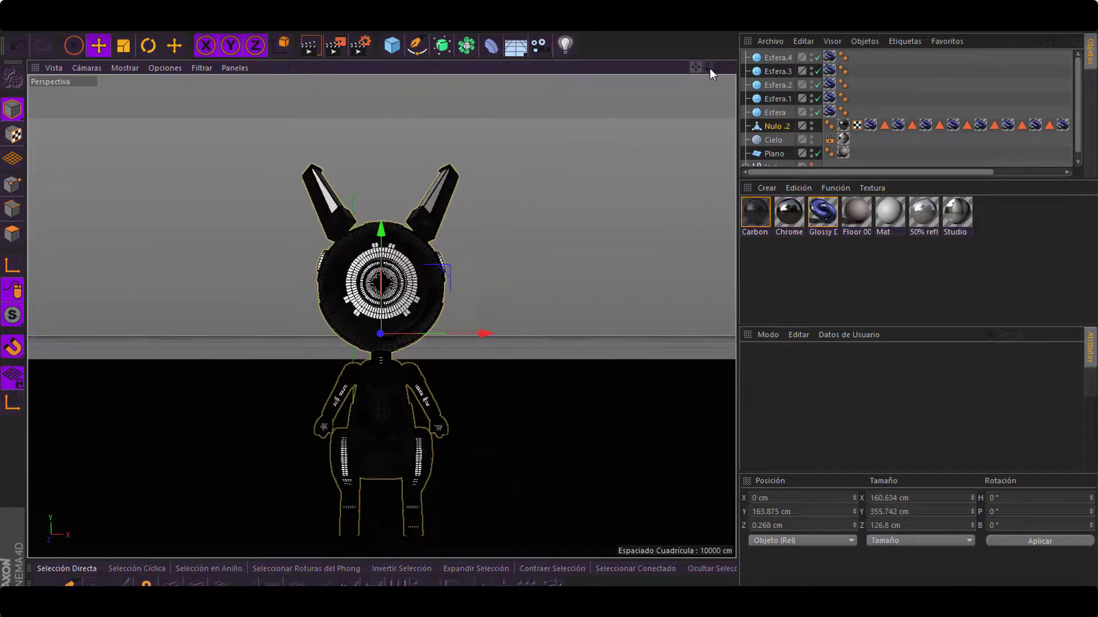
left_click(310, 45)
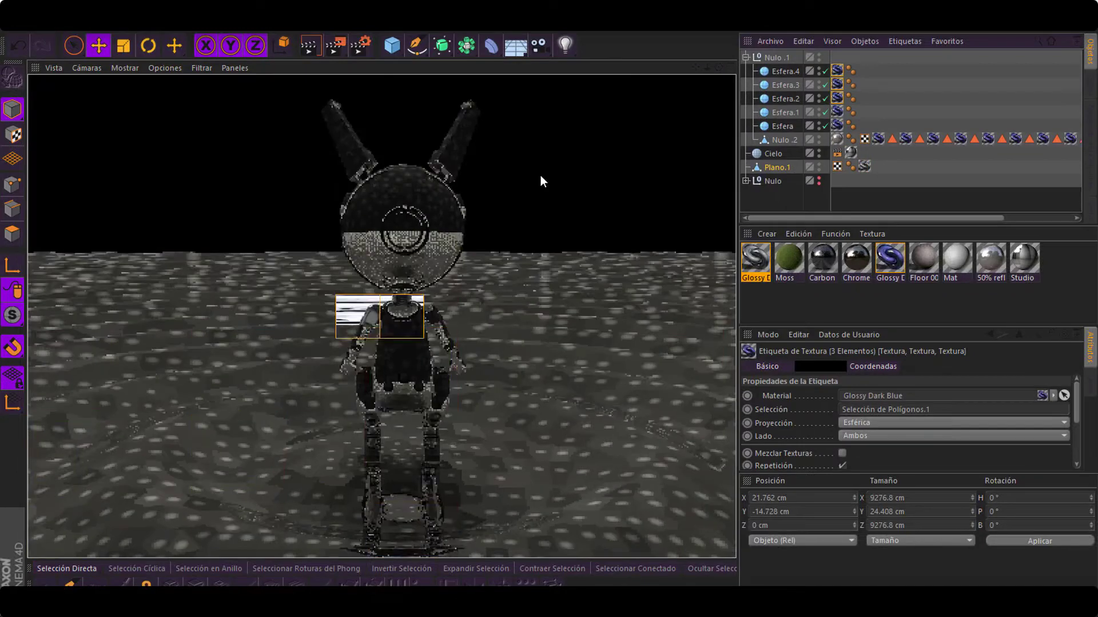
Replace the old floor plane with a Floor object carrying the 50% refl material.
left_click(781, 167)
key("Delete")
left_click(515, 45)
left_click(601, 151)
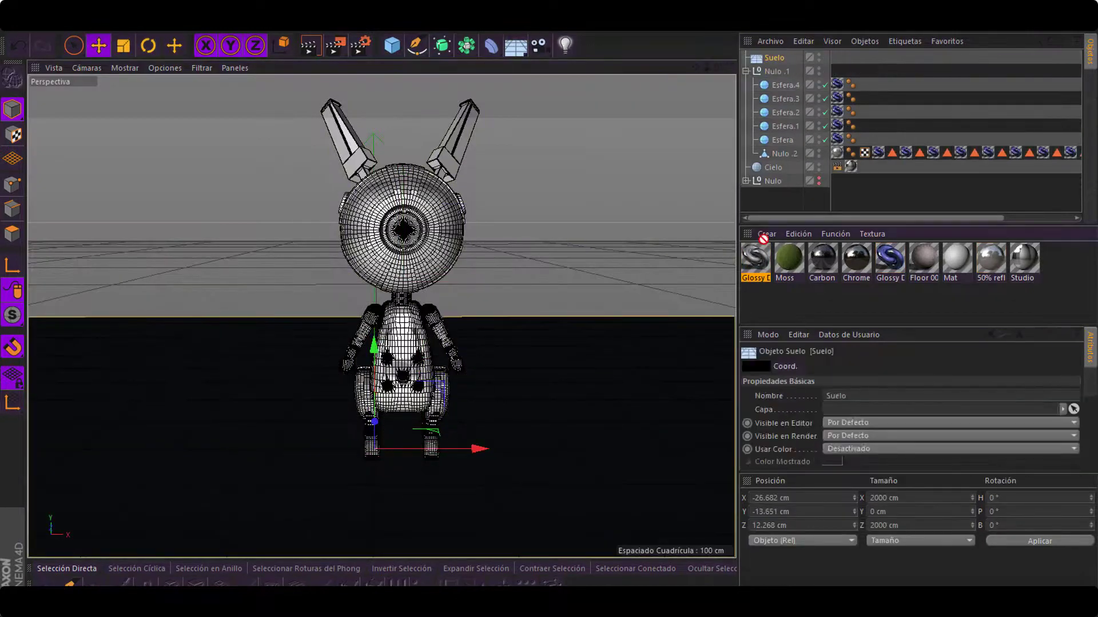
left_click_drag(763, 239, 778, 58)
left_click(310, 46)
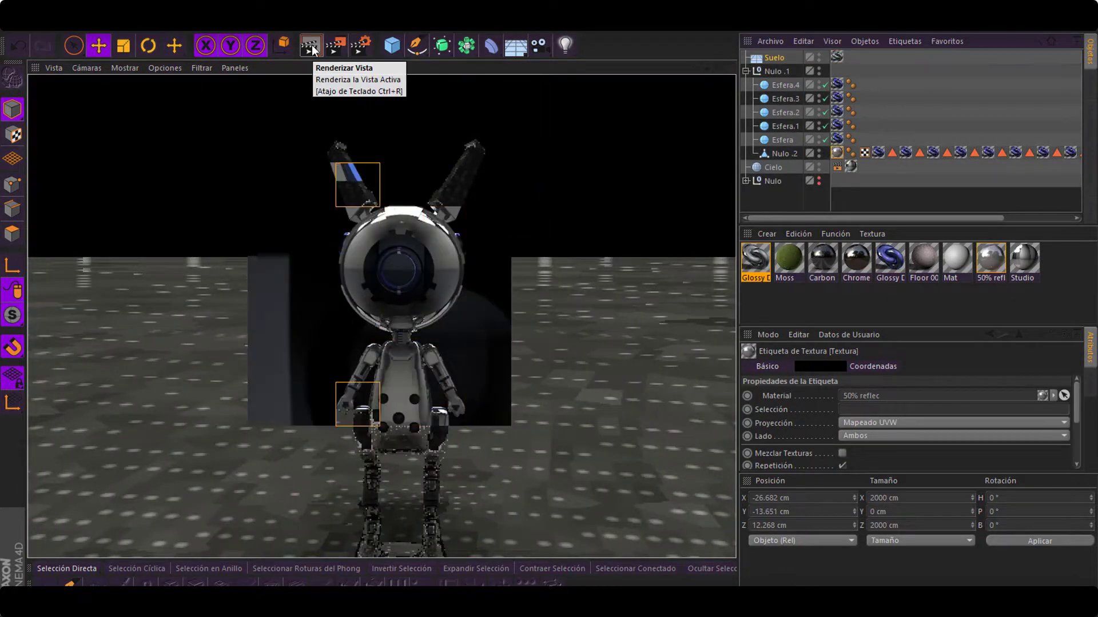
Apply the Mat material to the floor, test-render, then run the final render.
left_click(783, 154)
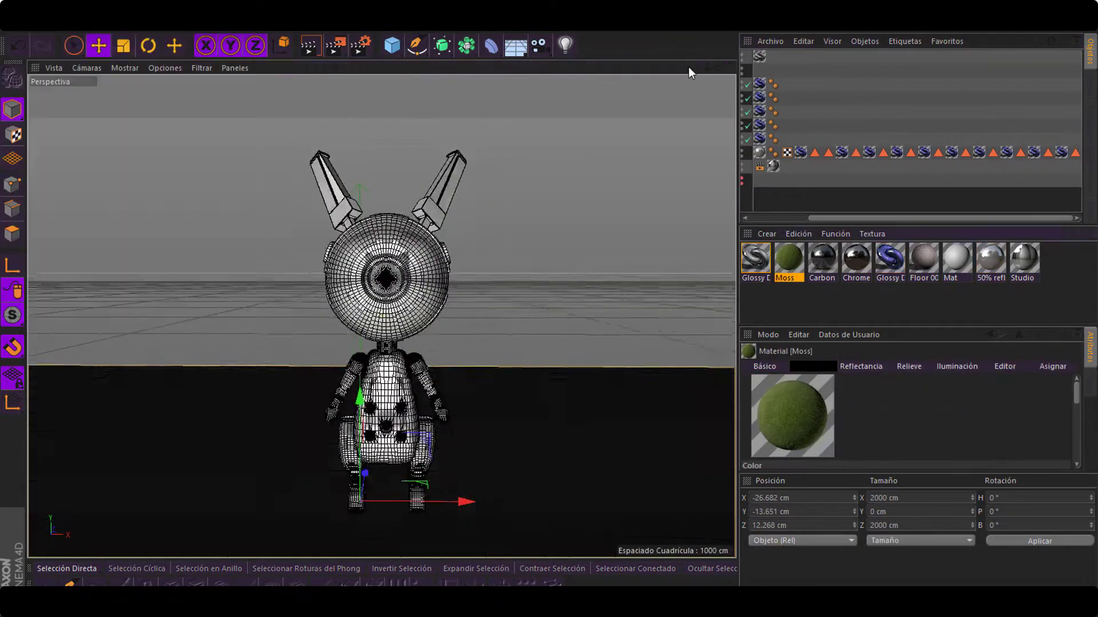
left_click_drag(956, 260, 766, 56)
left_click(309, 46)
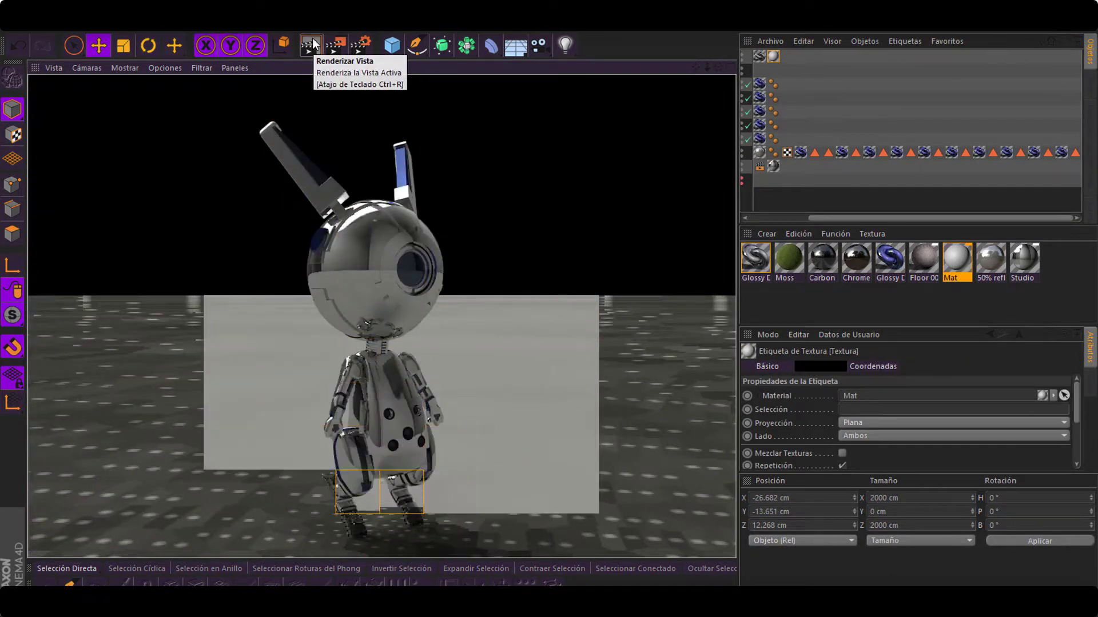
left_click(869, 153)
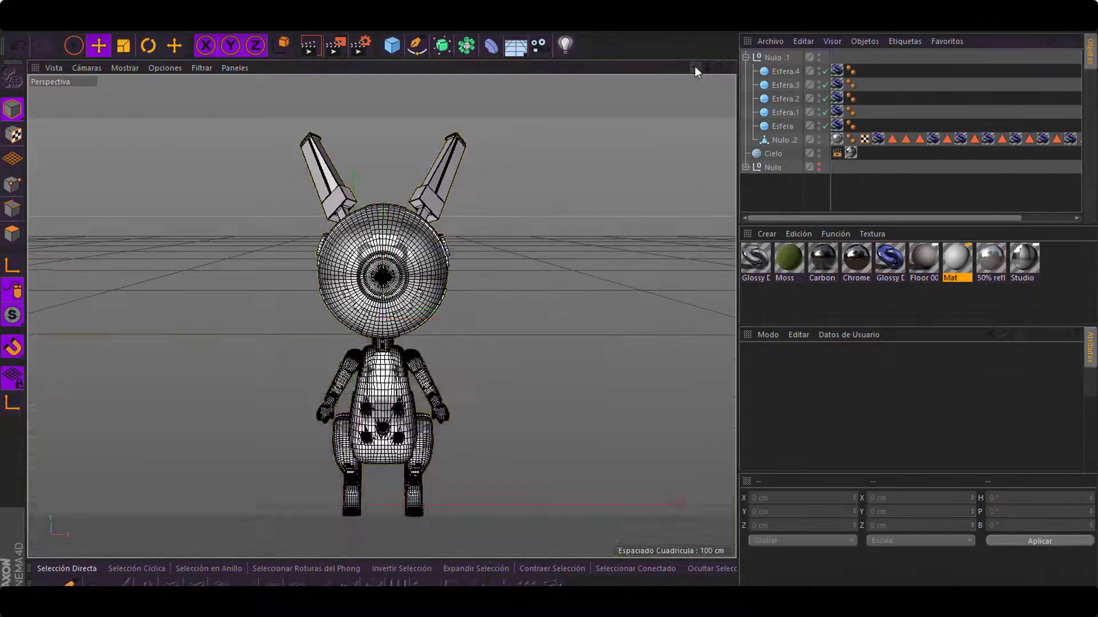
key("ctrl+r")
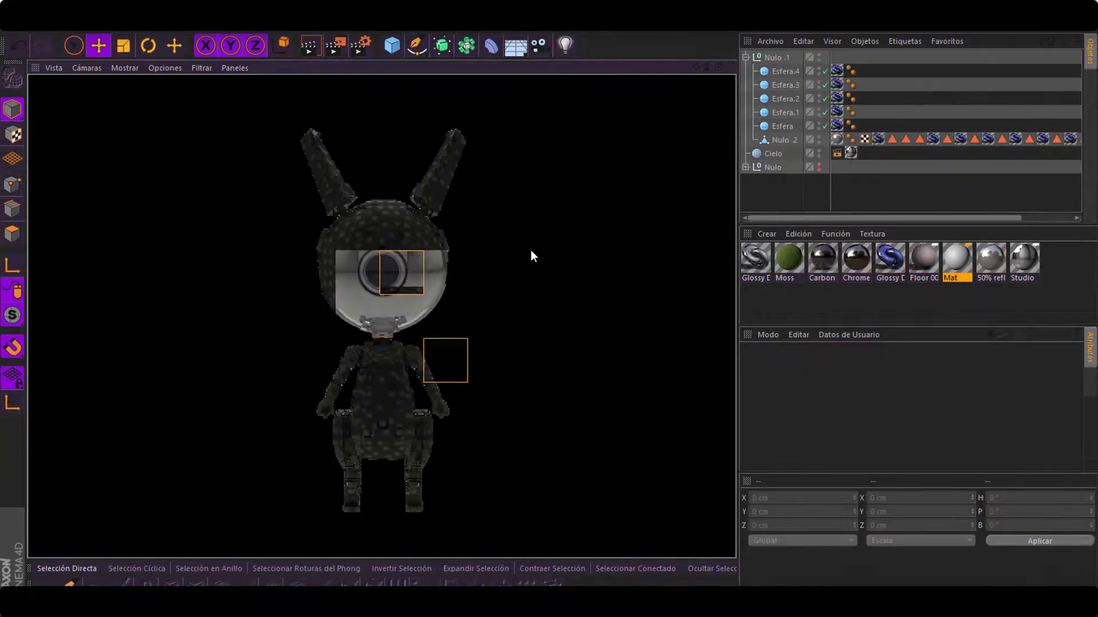